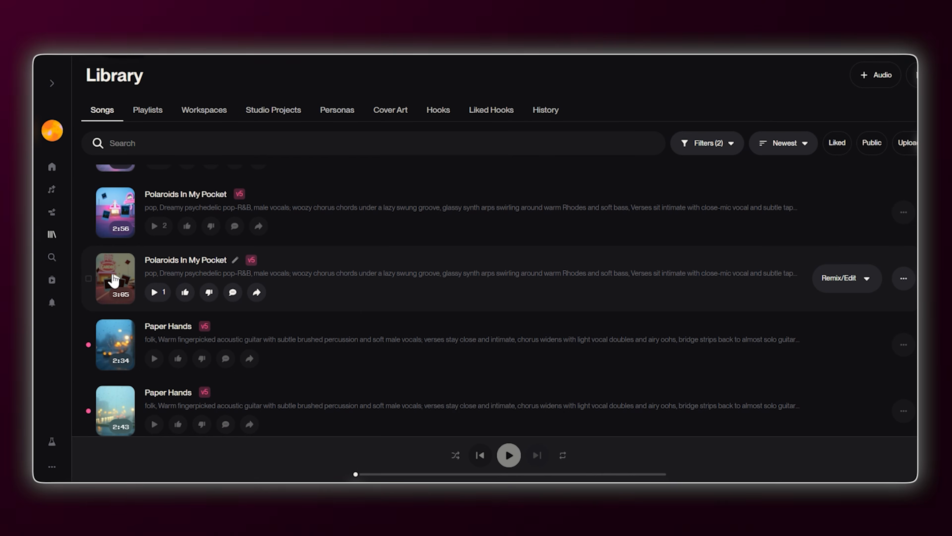
- Preview the 3:05 version of Polaroids In My Pocket briefly, and open that song in Studio
click(114, 280)
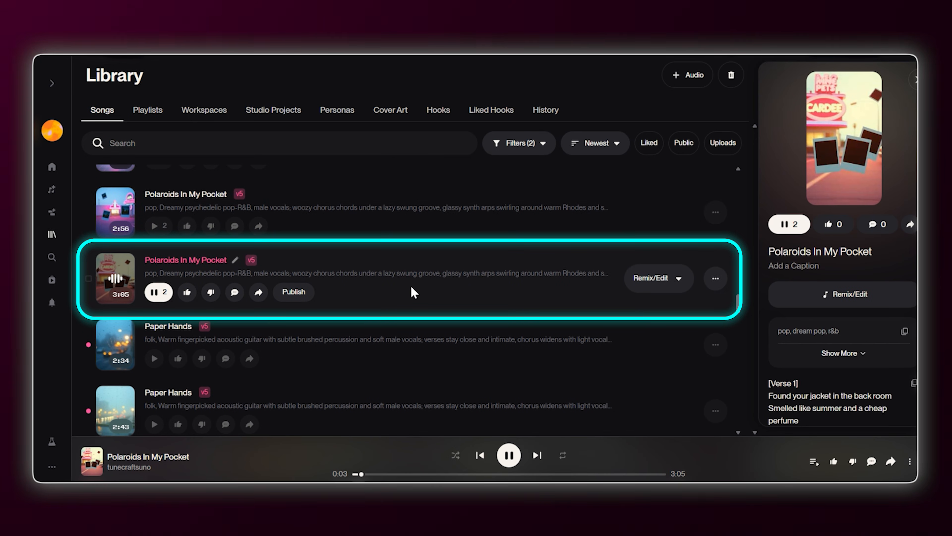
click(158, 292)
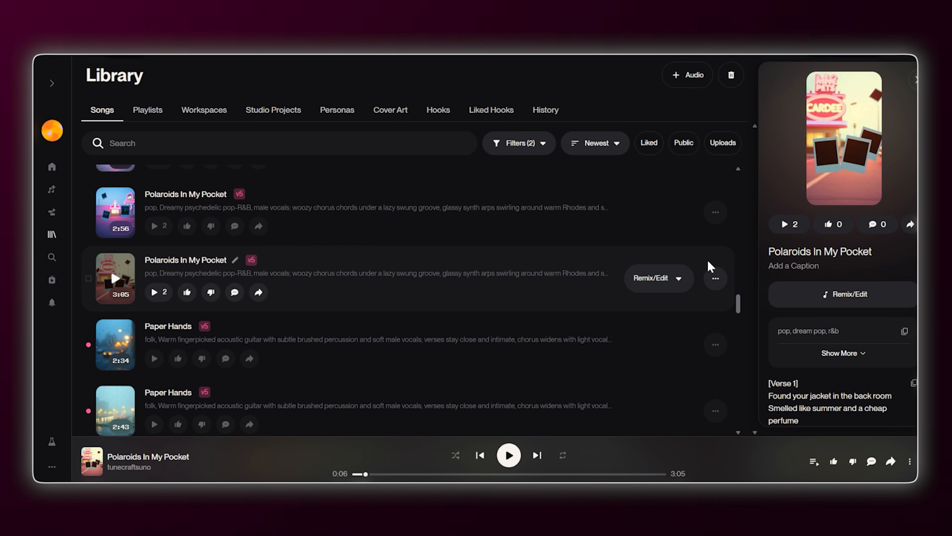
click(713, 278)
mouse_move(662, 160)
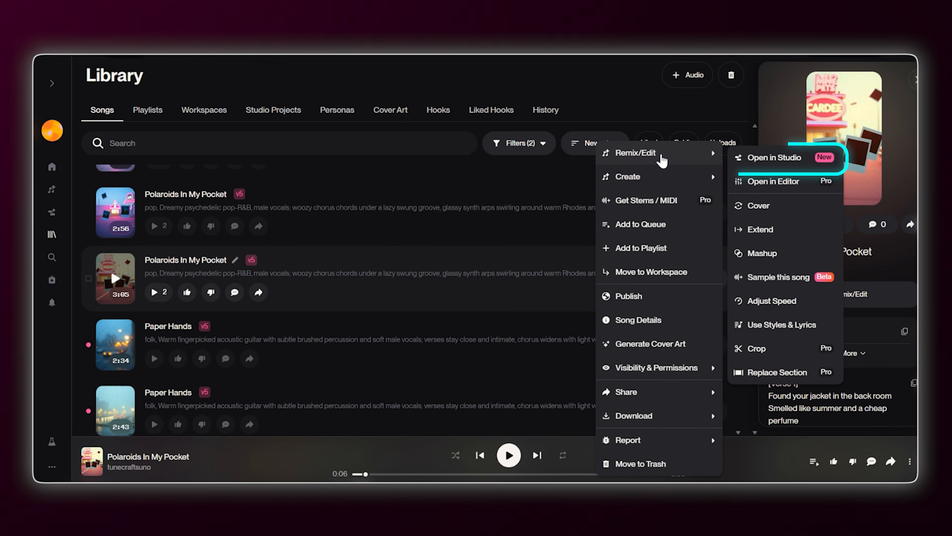
click(757, 159)
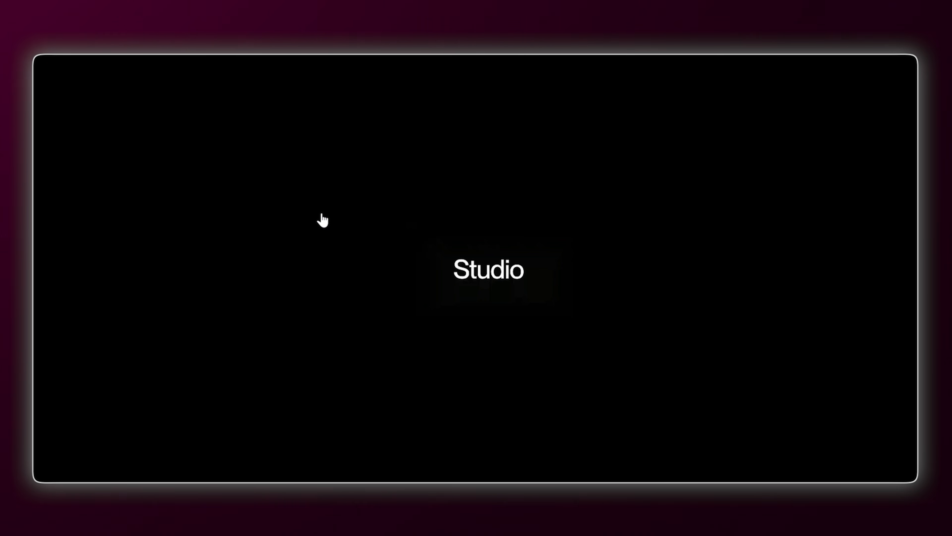
- Insert all of the song's stems as separate tracks and move the Vocals track directly below the original song
scroll(871, 304, down, 4)
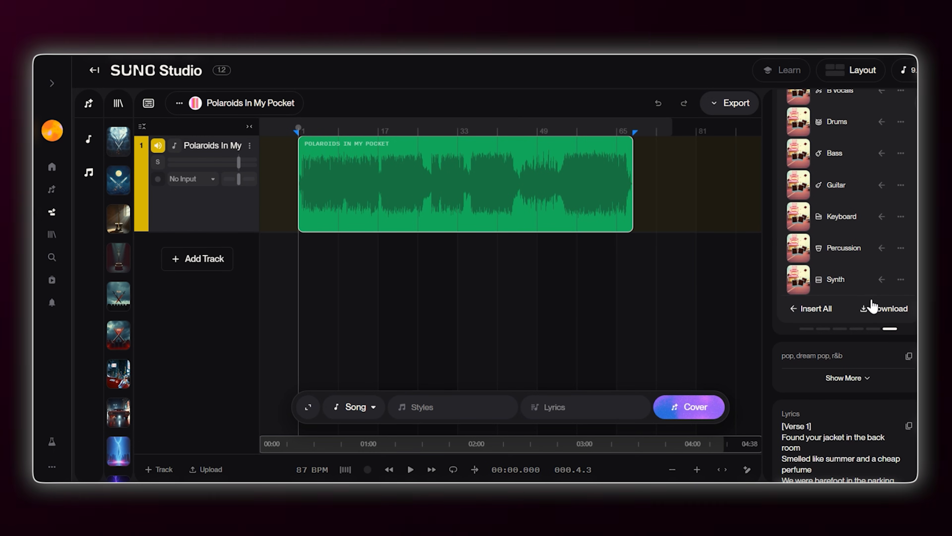
click(811, 315)
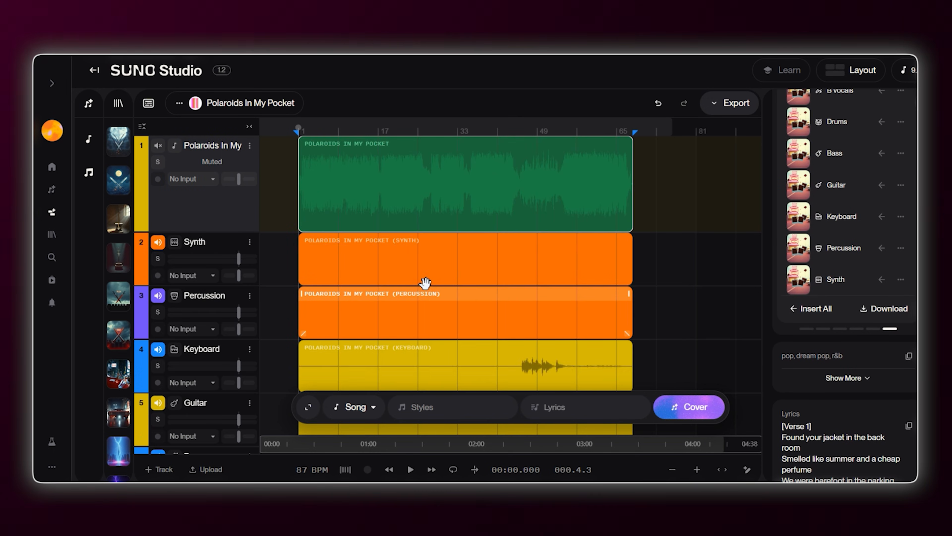
scroll(290, 262, down, 6)
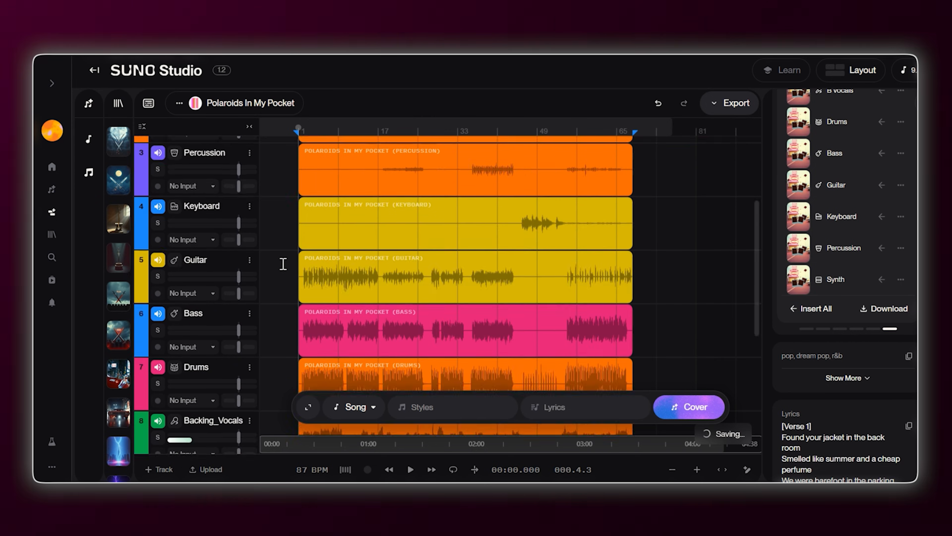
scroll(283, 264, down, 5)
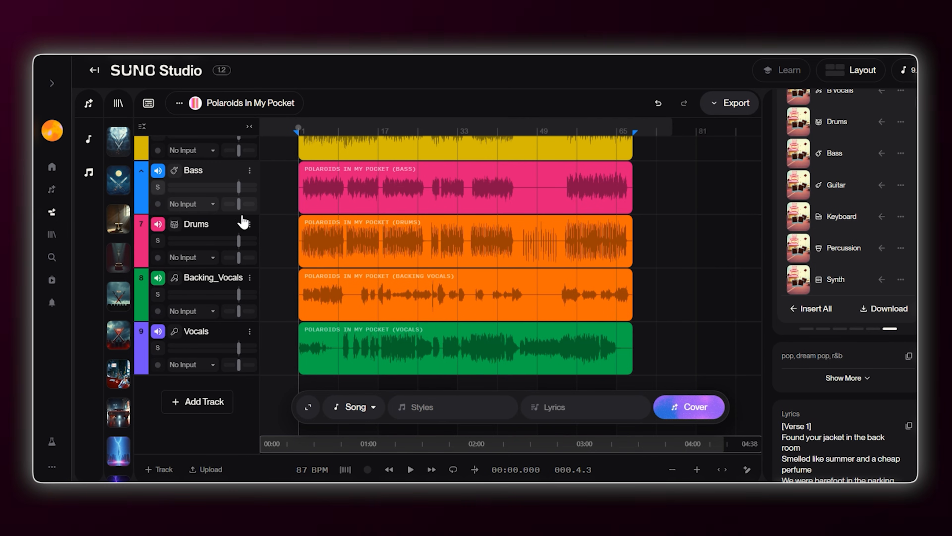
drag(220, 333, 227, 200)
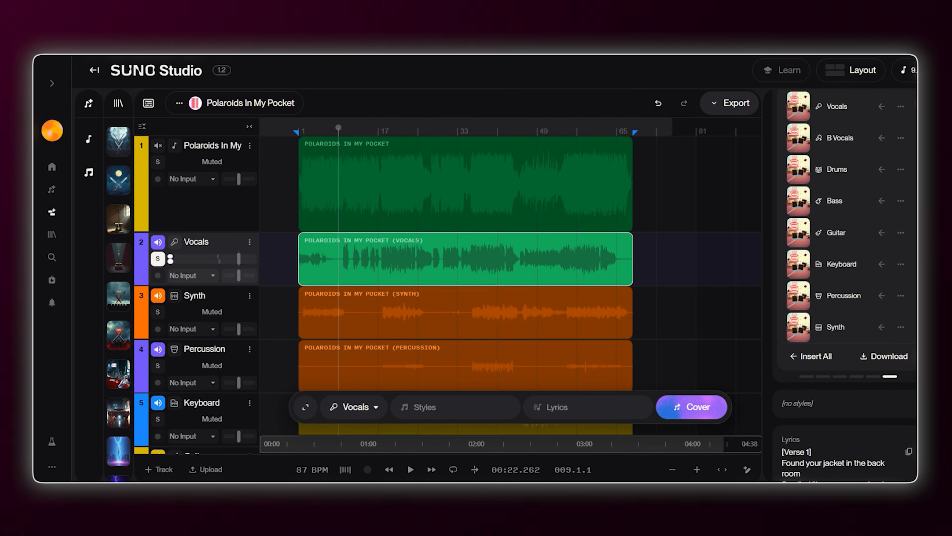
- Remove FX from the Vocals clip to generate dry versions of it without reverb
right_click(428, 243)
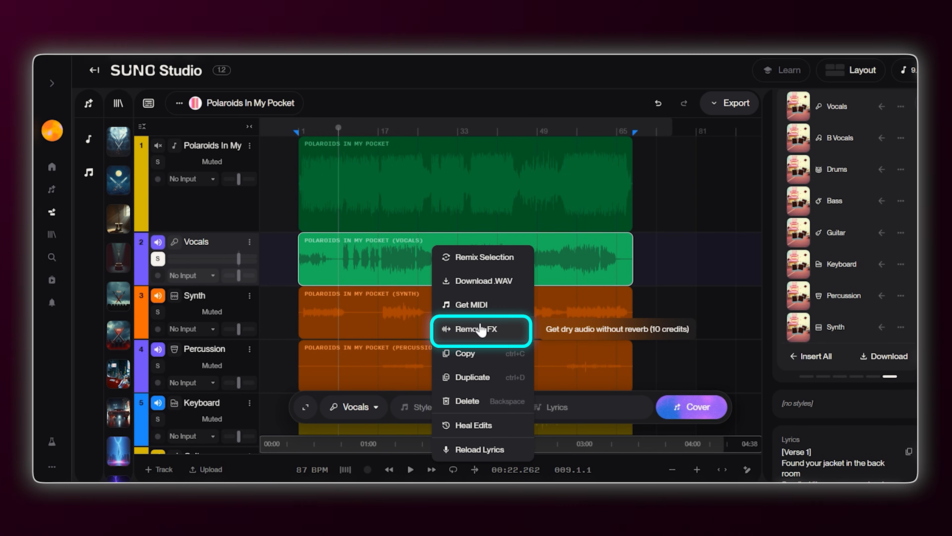
click(478, 333)
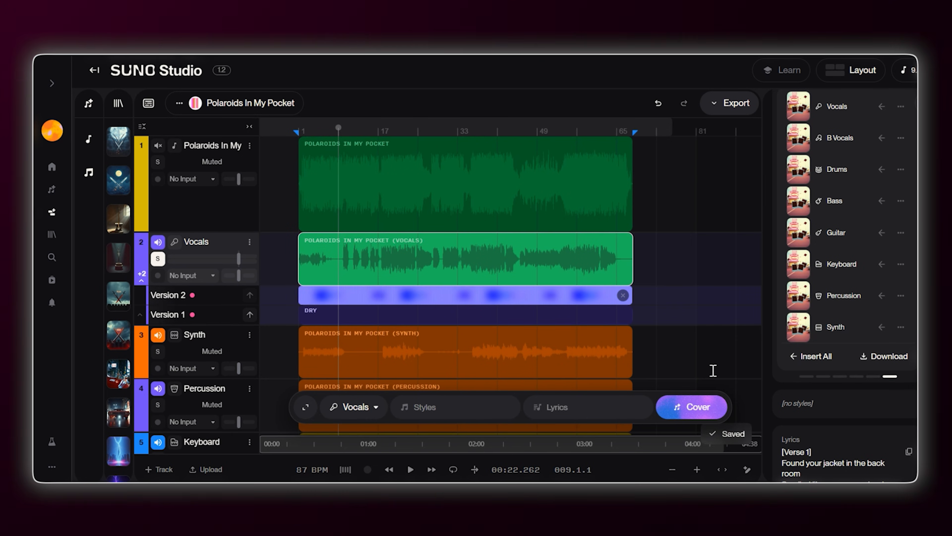
click(388, 301)
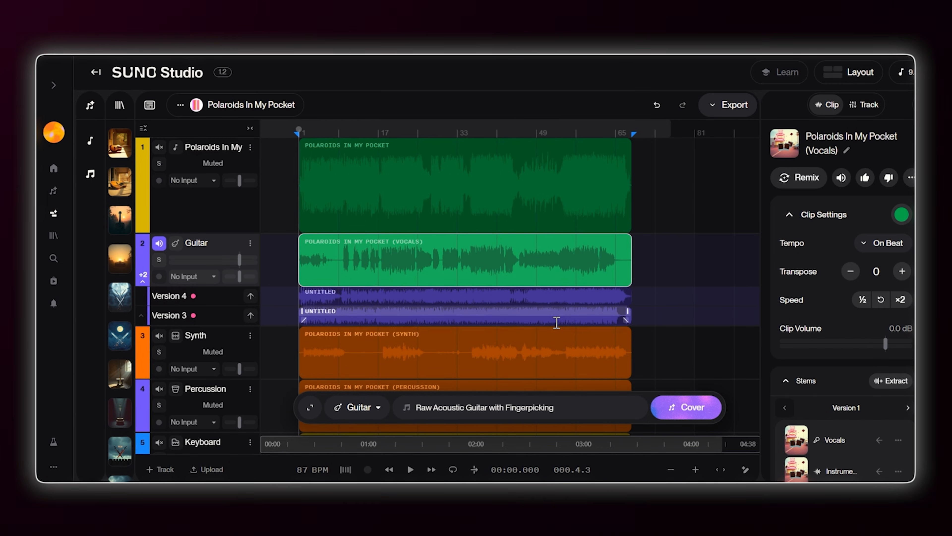
- Undo the guitar cover made from the Vocals clip and expand the Vocals track's alternate takes
click(657, 109)
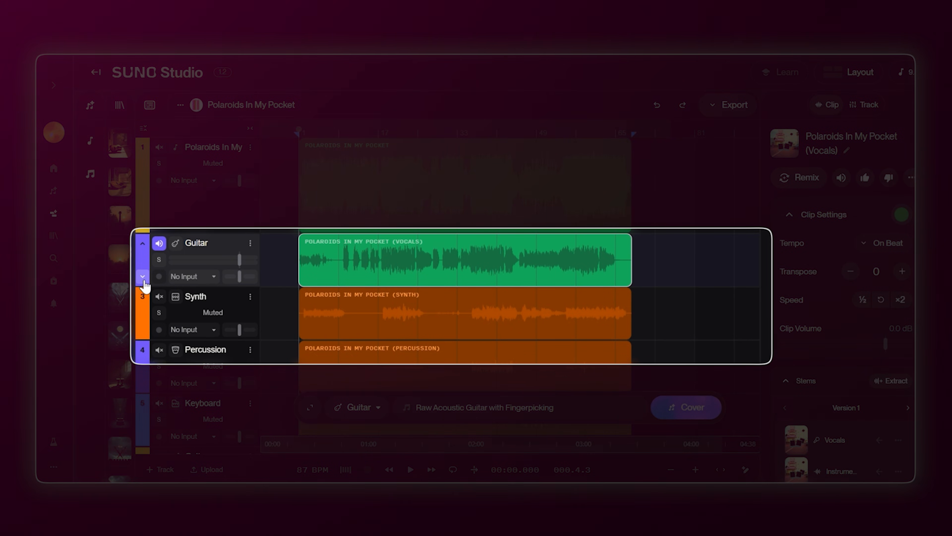
click(142, 276)
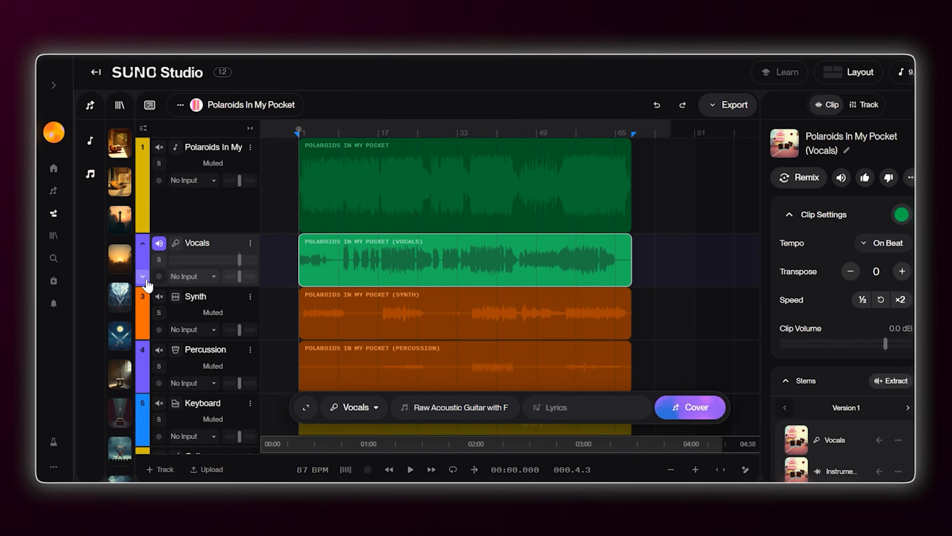
click(142, 276)
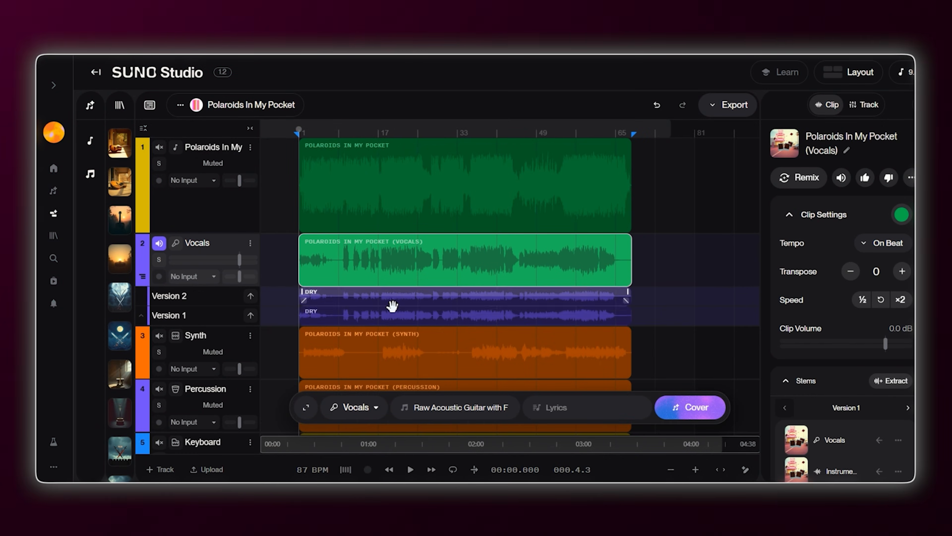
- Choose between the two dry takes, copy Version 1 to the main Vocals track, and collapse the takes
click(386, 312)
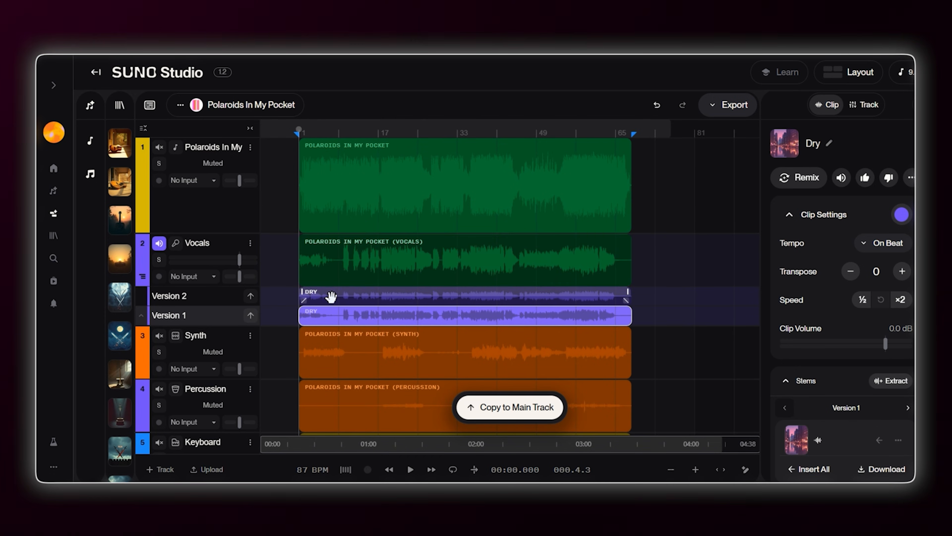
click(342, 289)
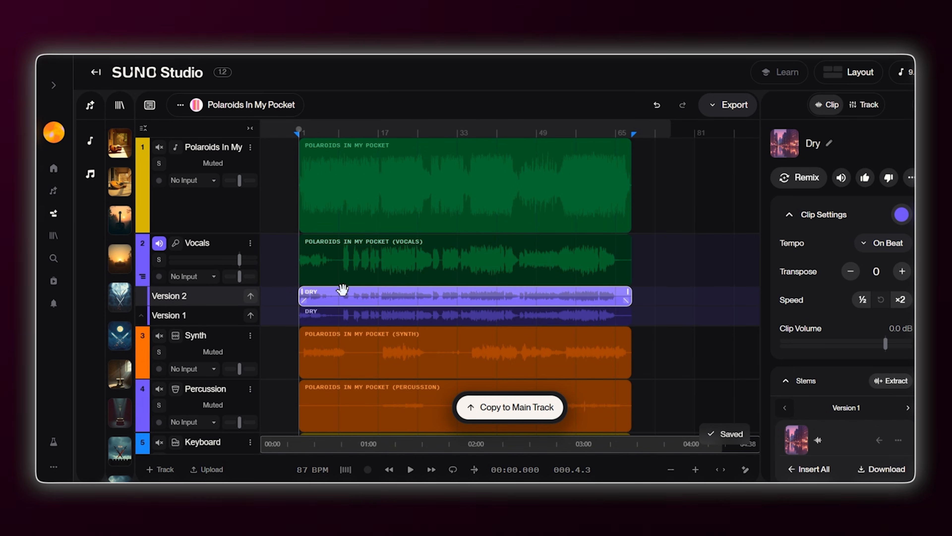
click(211, 317)
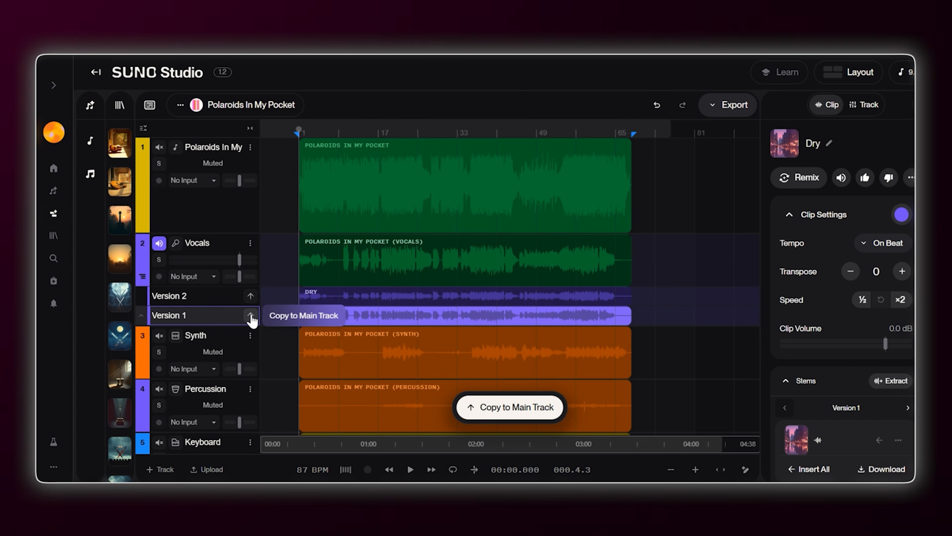
click(251, 316)
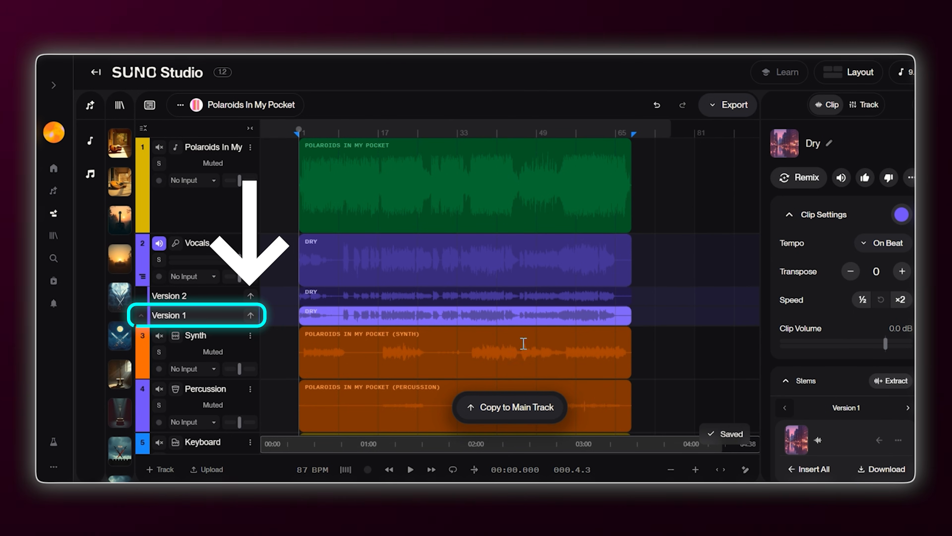
click(502, 410)
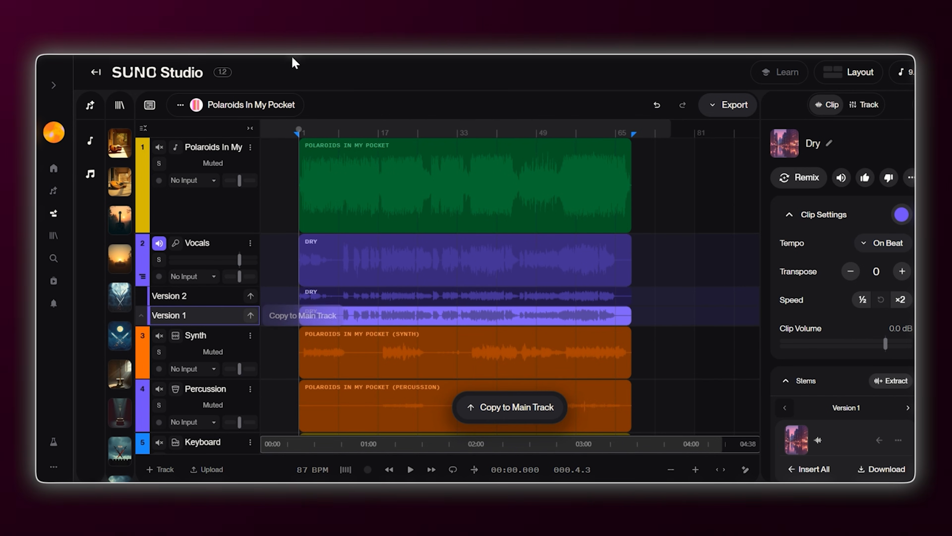
click(142, 277)
click(710, 281)
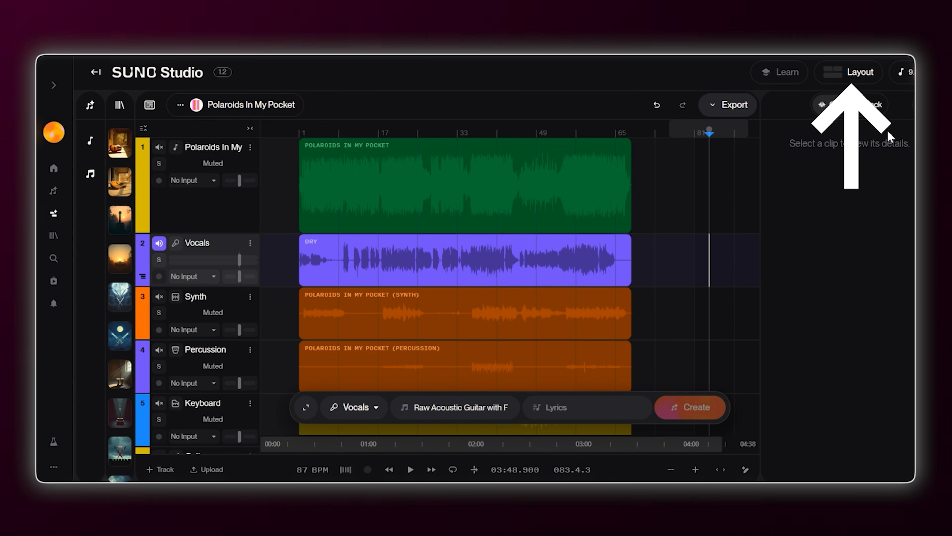
- Toggle the Studio layout to expose the time signature setting and set the project's time signature to 6/8
click(864, 77)
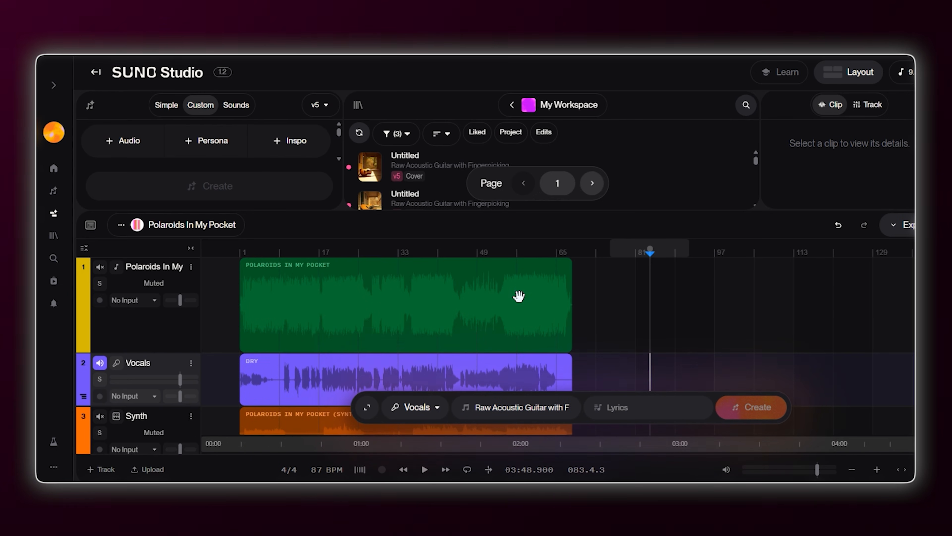
click(393, 375)
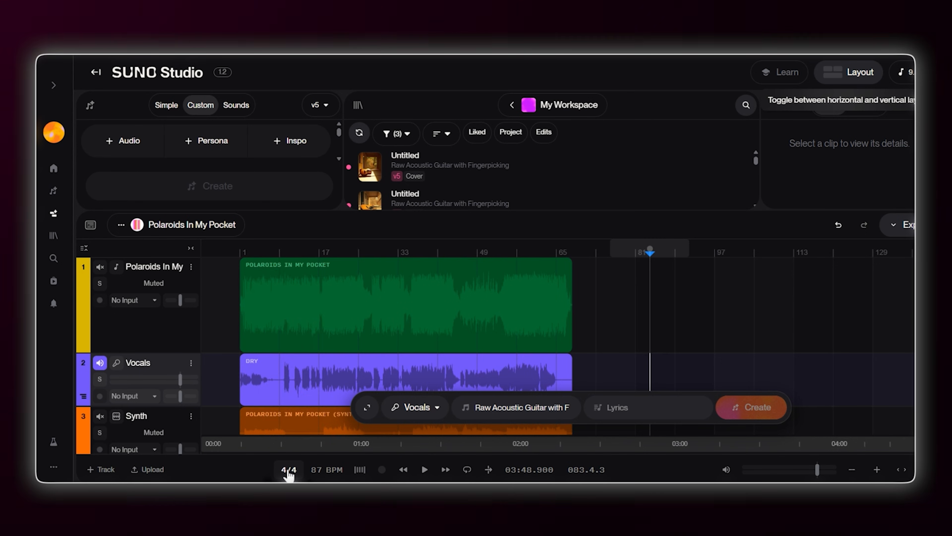
click(289, 470)
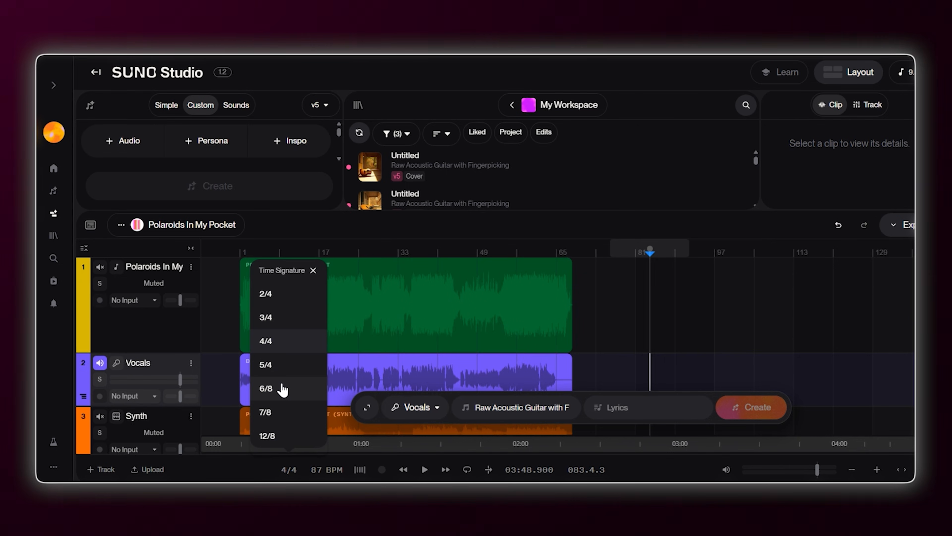
click(284, 388)
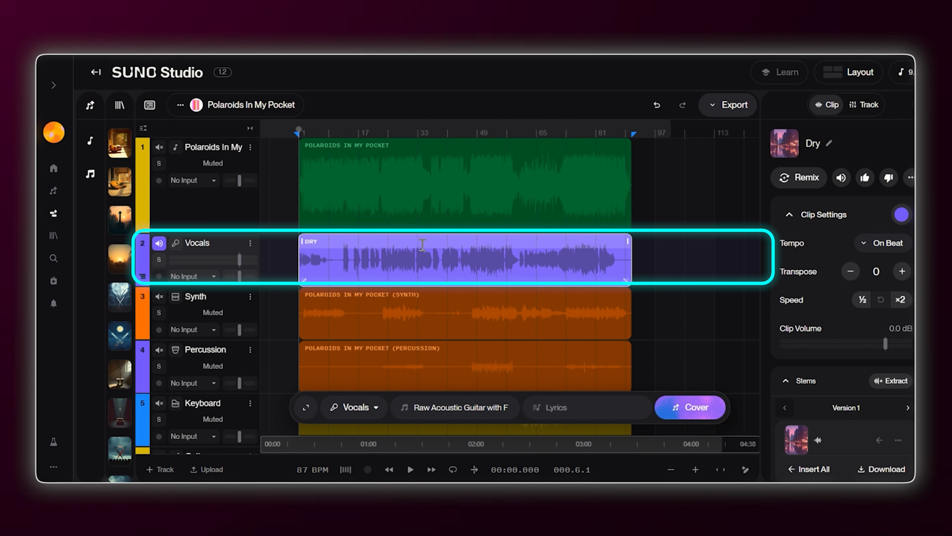
- Open the Dry vocal clip for timestretch editing and stretch its early section by moving a marker to bar 17
double_click(423, 241)
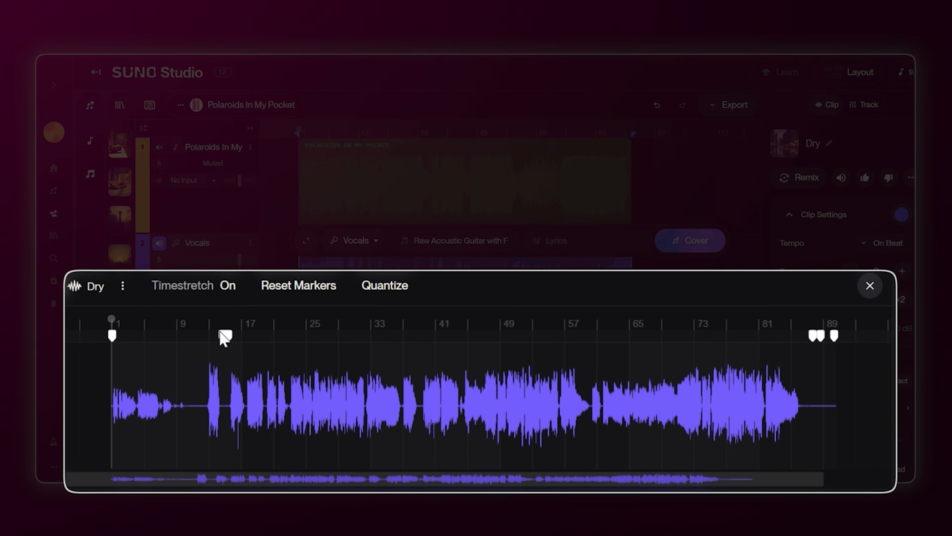
drag(230, 335, 282, 336)
click(280, 337)
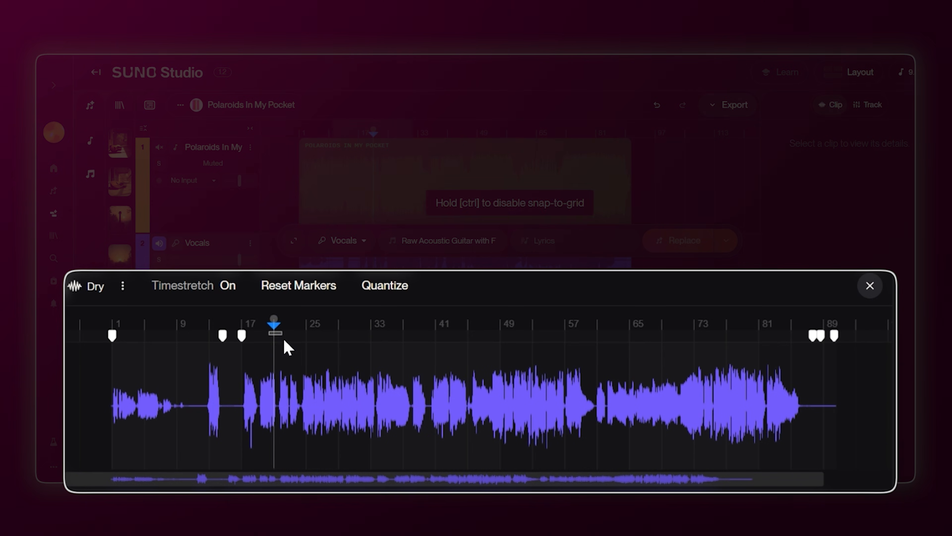
drag(218, 335, 244, 341)
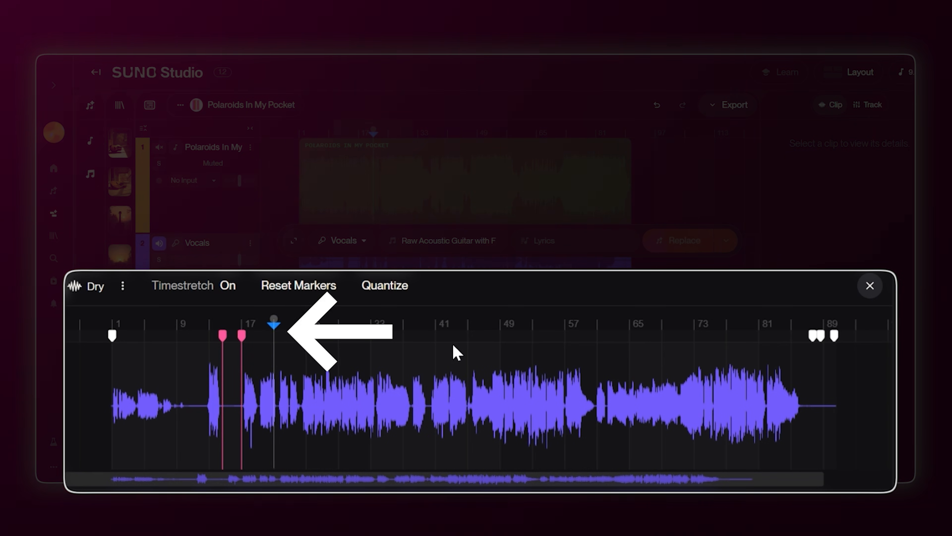
- Adjust the timestretch markers near the end of the Dry vocal clip and add markers around bar 24
click(419, 337)
click(812, 336)
mouse_move(792, 340)
mouse_down()
mouse_move(727, 347)
mouse_move(830, 337)
mouse_up()
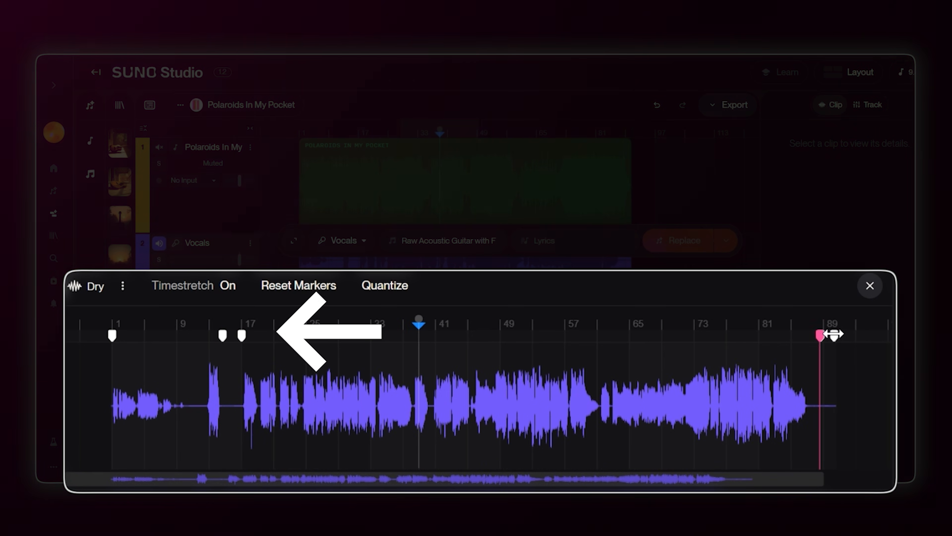
mouse_move(244, 334)
mouse_down()
mouse_move(279, 351)
mouse_move(243, 353)
mouse_up()
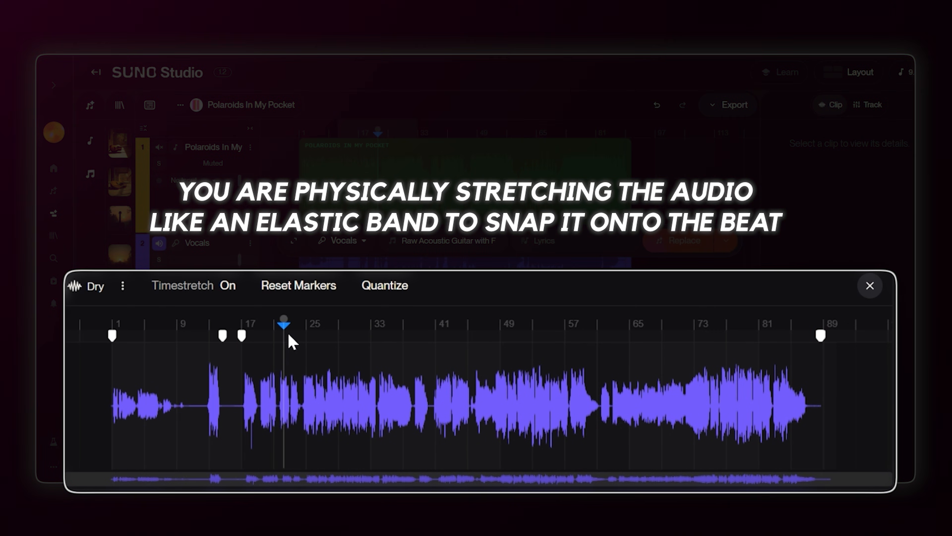
click(302, 335)
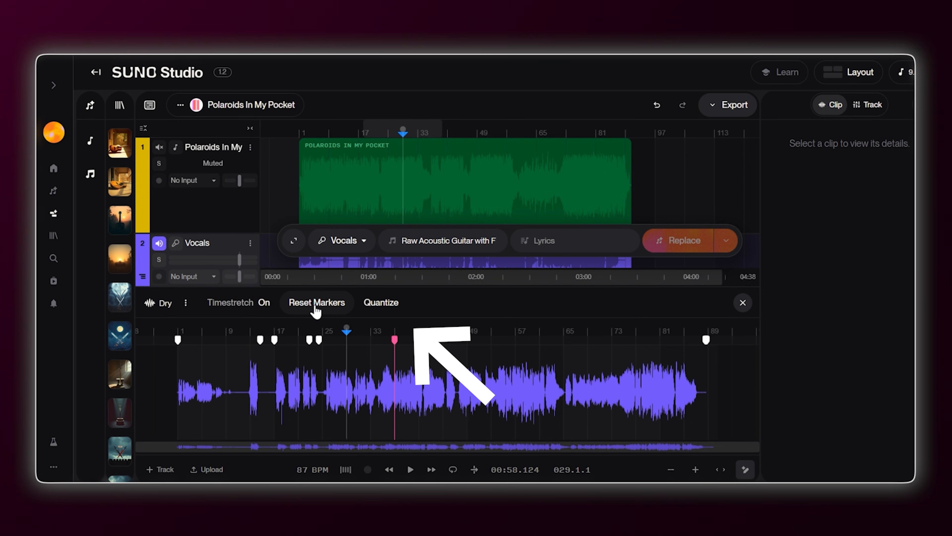
- Quantize the Dry vocal clip to 1/4 notes
click(382, 312)
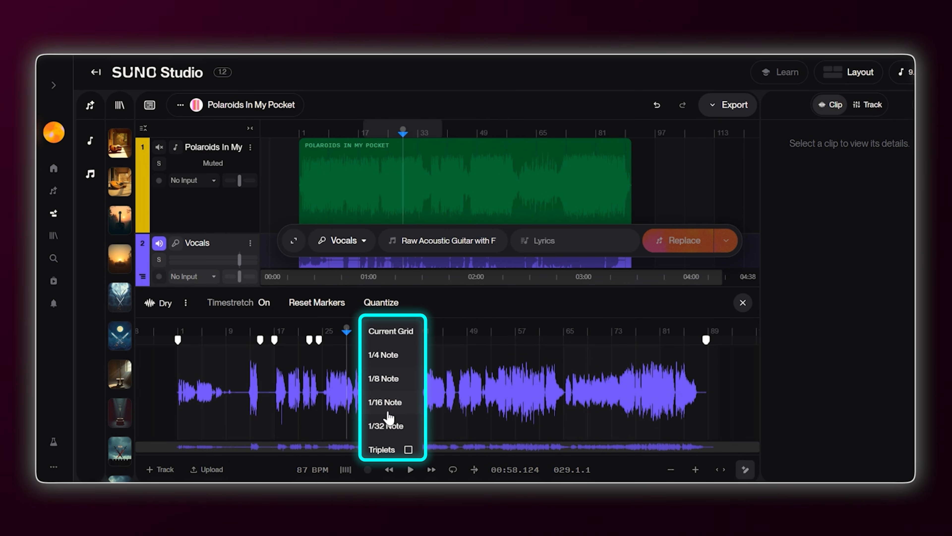
click(390, 355)
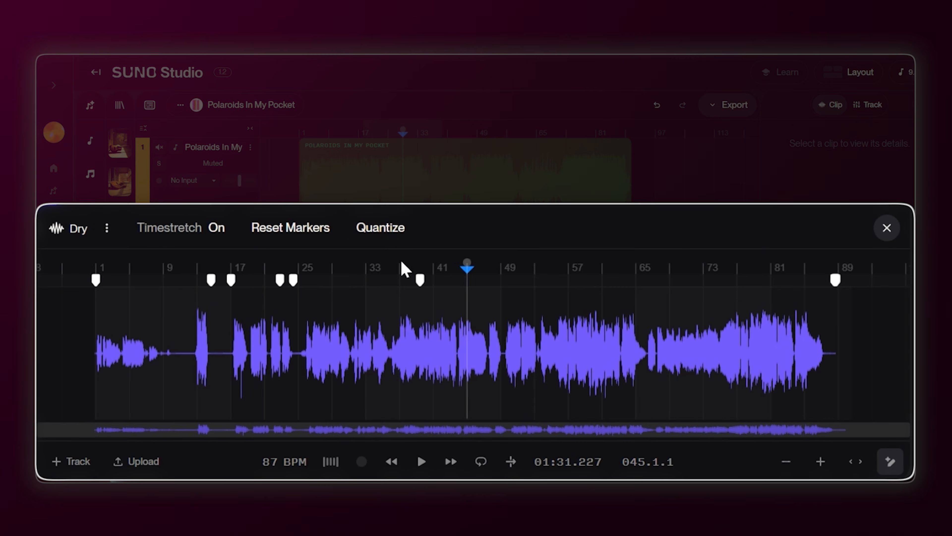
click(379, 240)
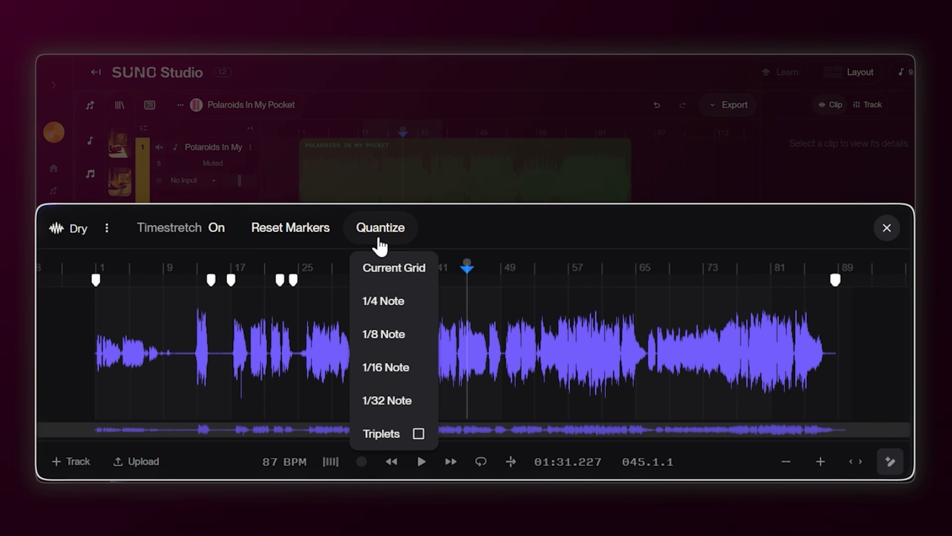
click(415, 311)
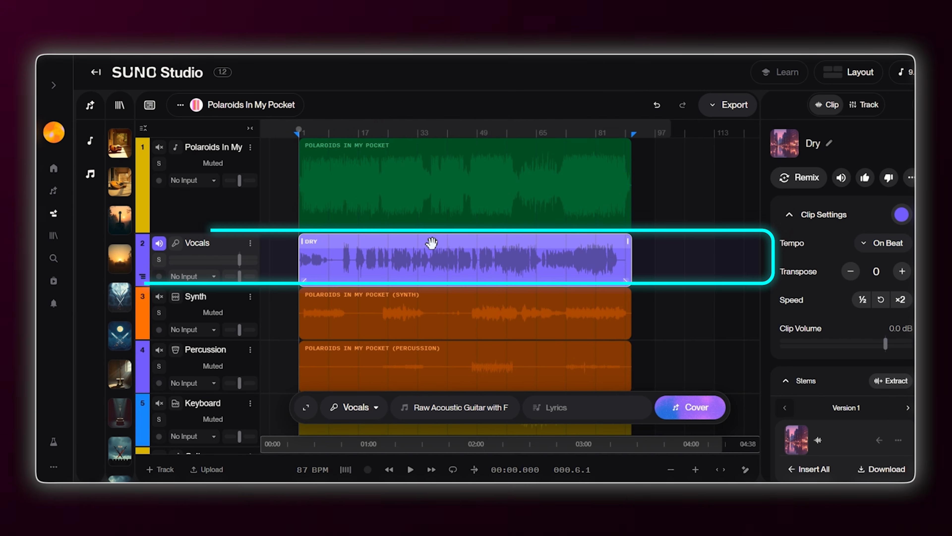
- Get the MIDI for the Dry clip on the Vocals track
right_click(431, 243)
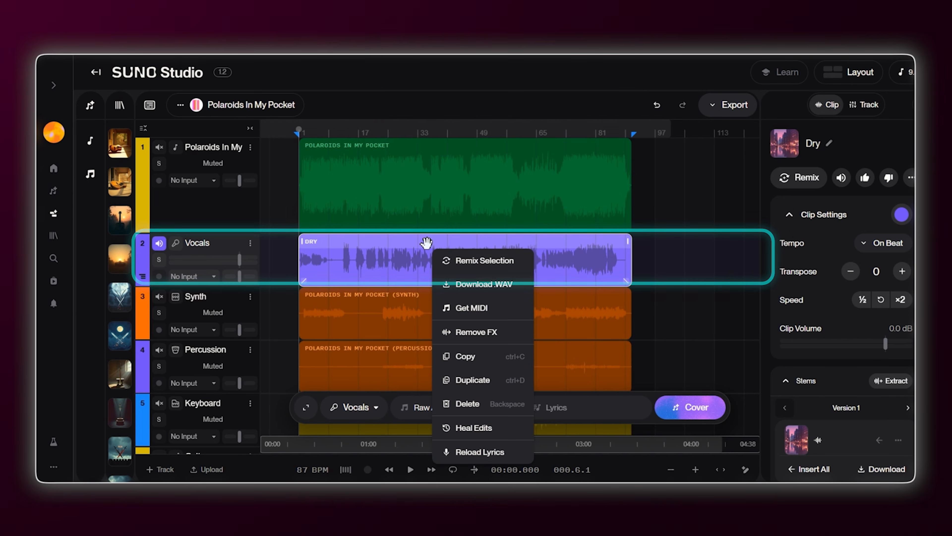
click(476, 309)
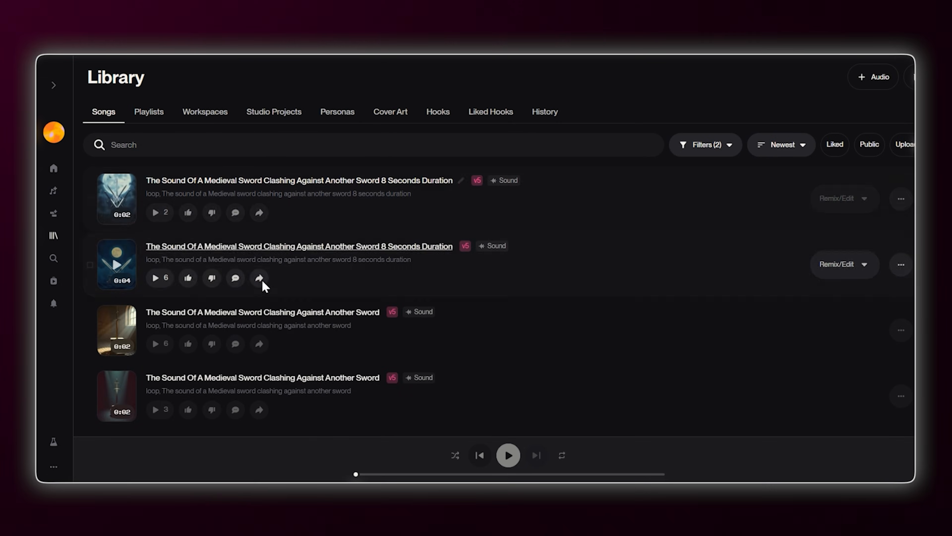
- Find the 3:05 version of Polaroids In My Pocket in the song library and extract all its detected stems
scroll(283, 276, down, 20)
scroll(317, 315, down, 15)
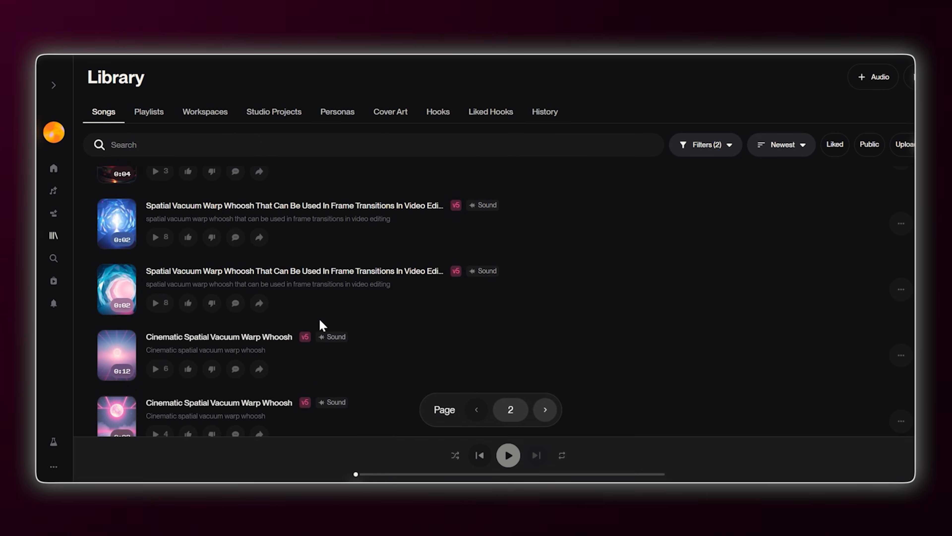
click(901, 269)
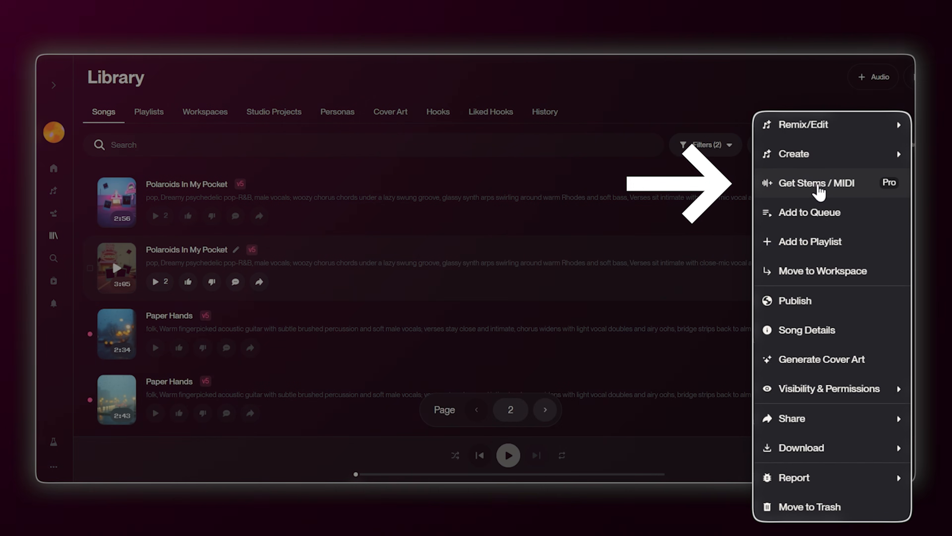
click(823, 184)
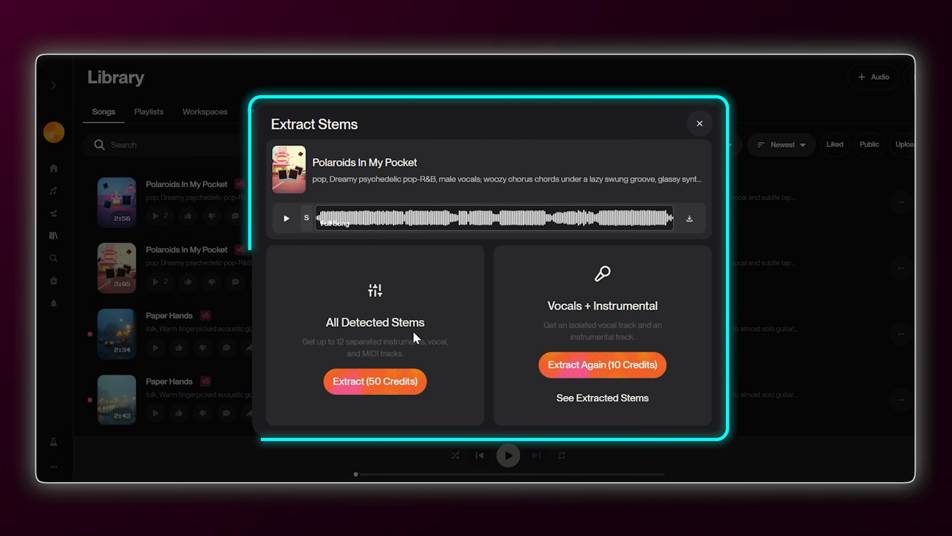
click(375, 381)
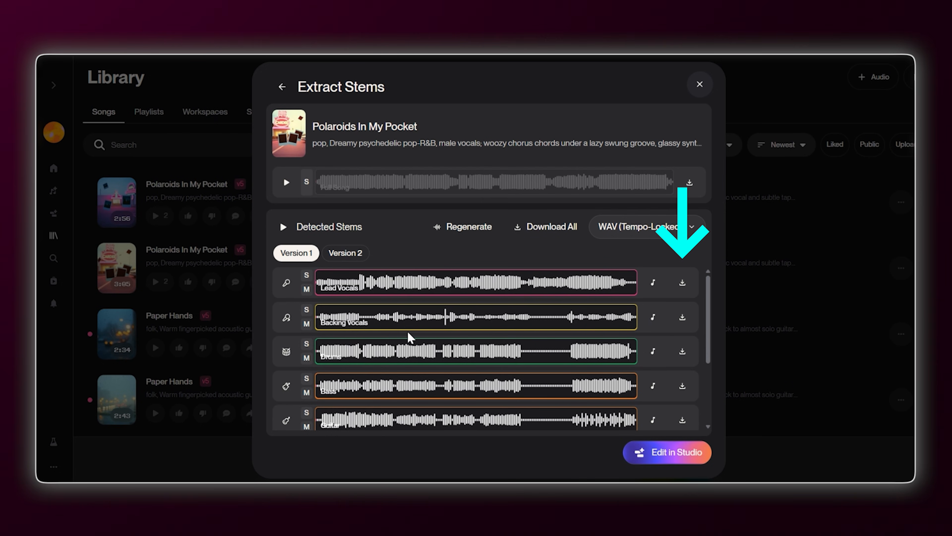
- Set the stem download format to MIDI Files and download all Version 1 stems of Polaroids In My Pocket
click(683, 229)
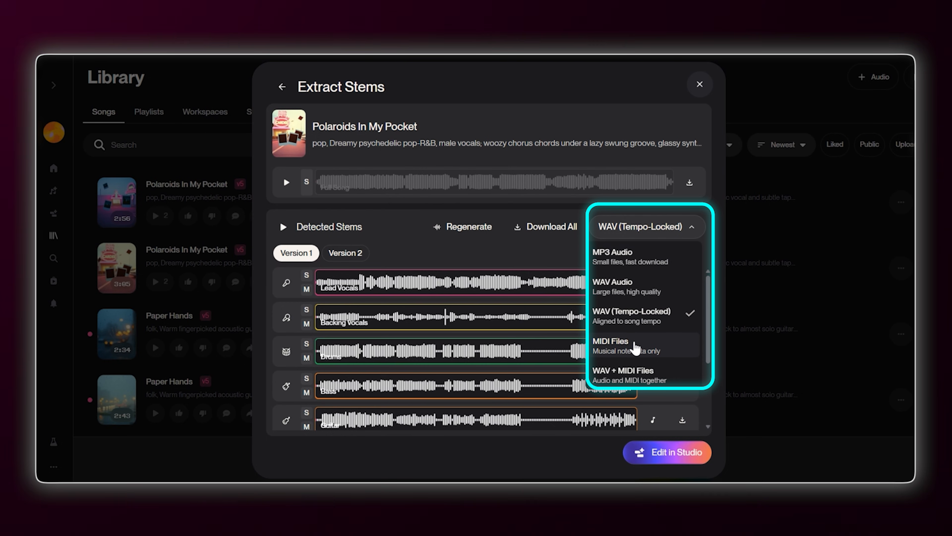
click(649, 348)
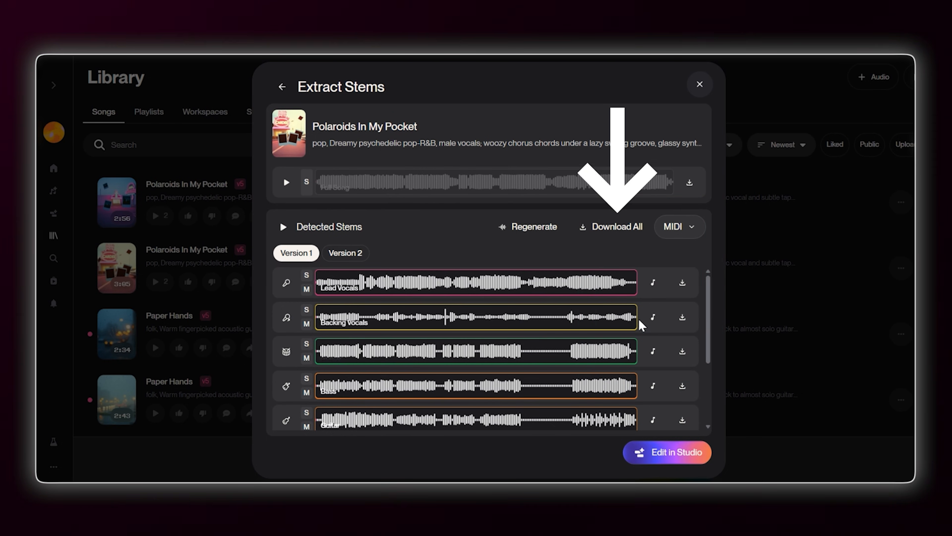
click(619, 228)
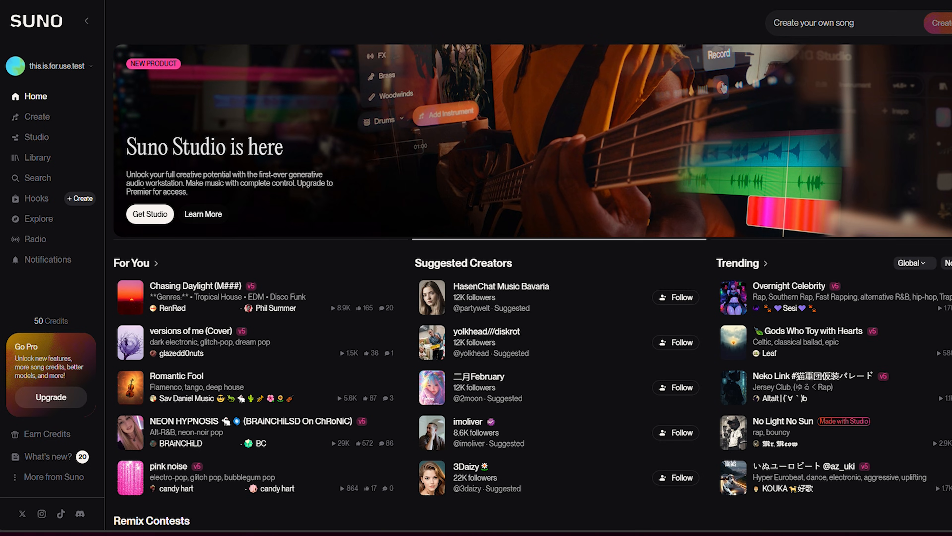
scroll(532, 300, down, 1)
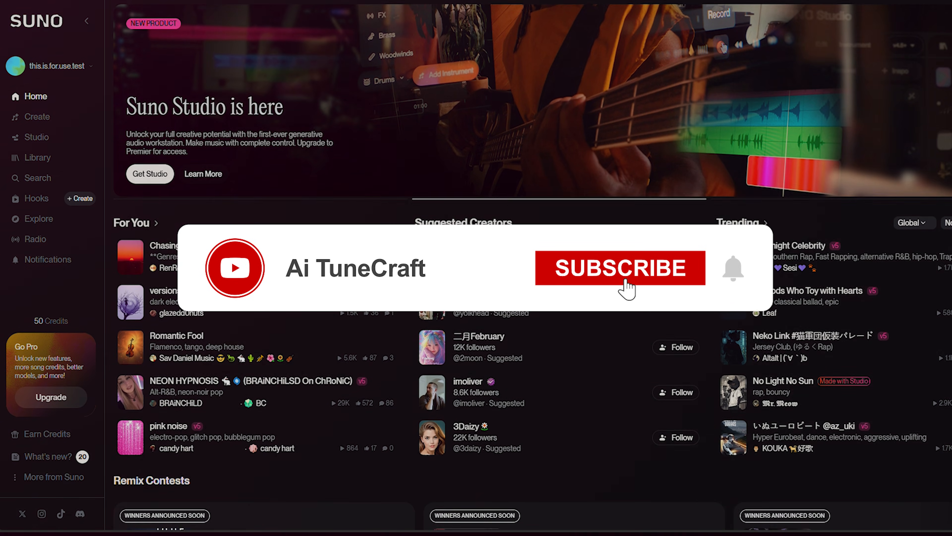
scroll(532, 300, down, 2)
scroll(533, 300, down, 2)
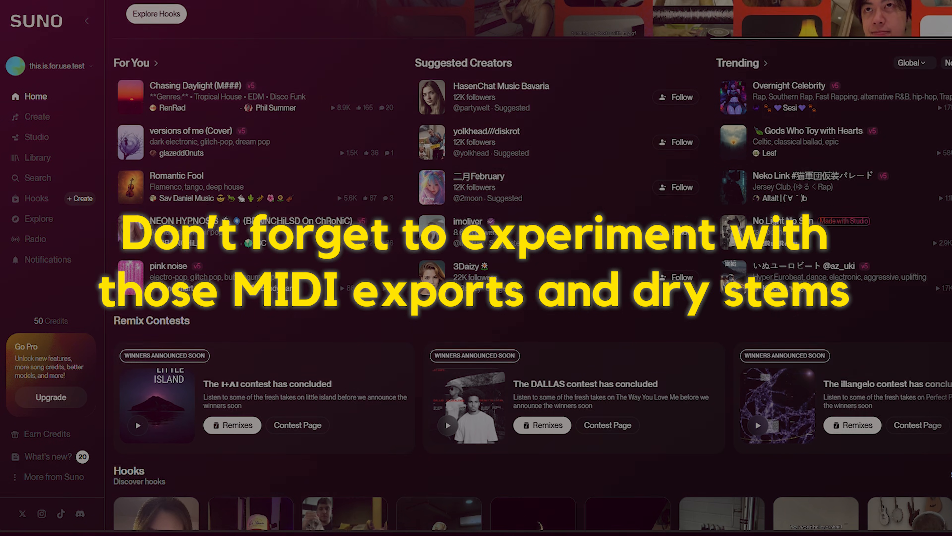
scroll(532, 300, down, 2)
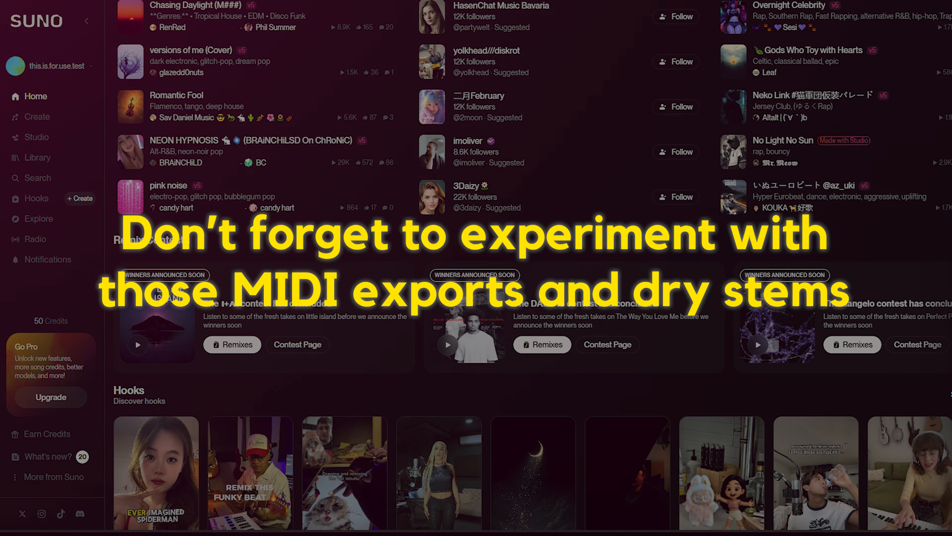
scroll(533, 300, down, 2)
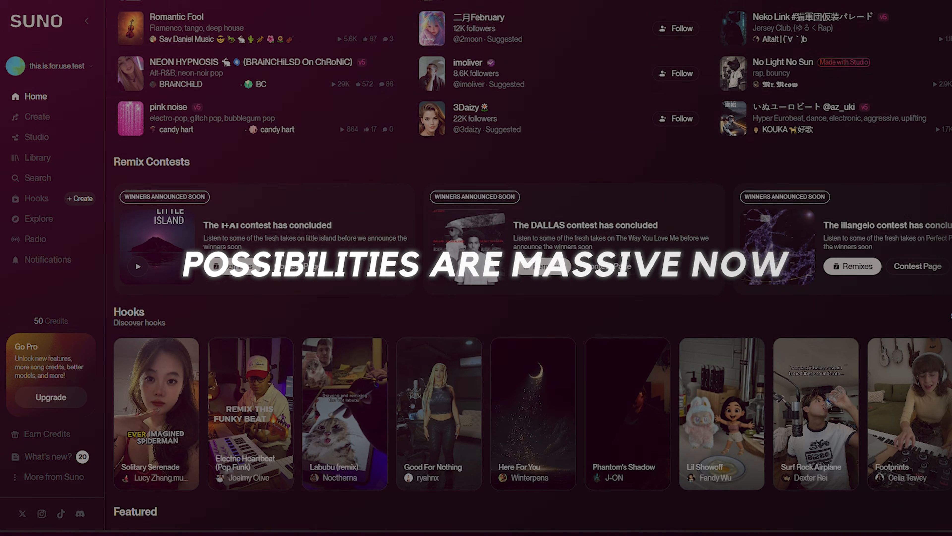
scroll(533, 300, down, 2)
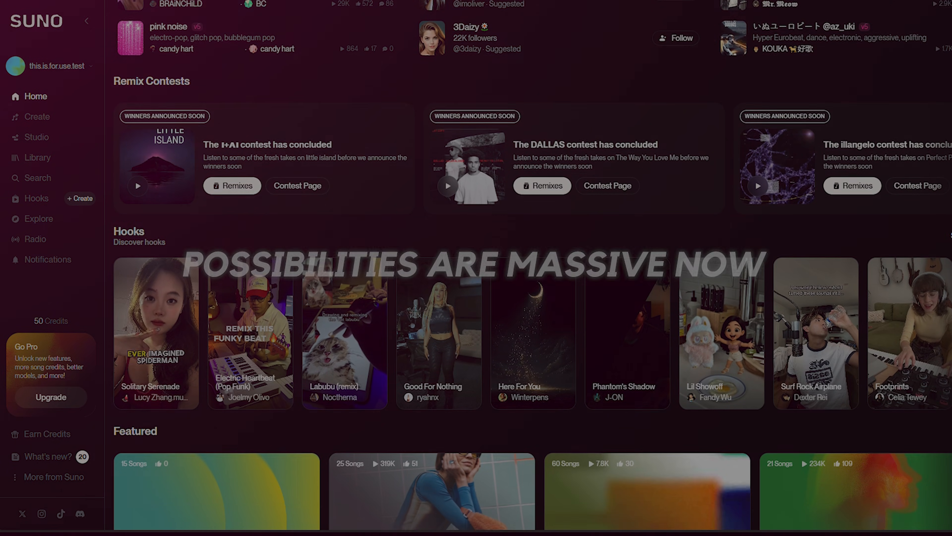